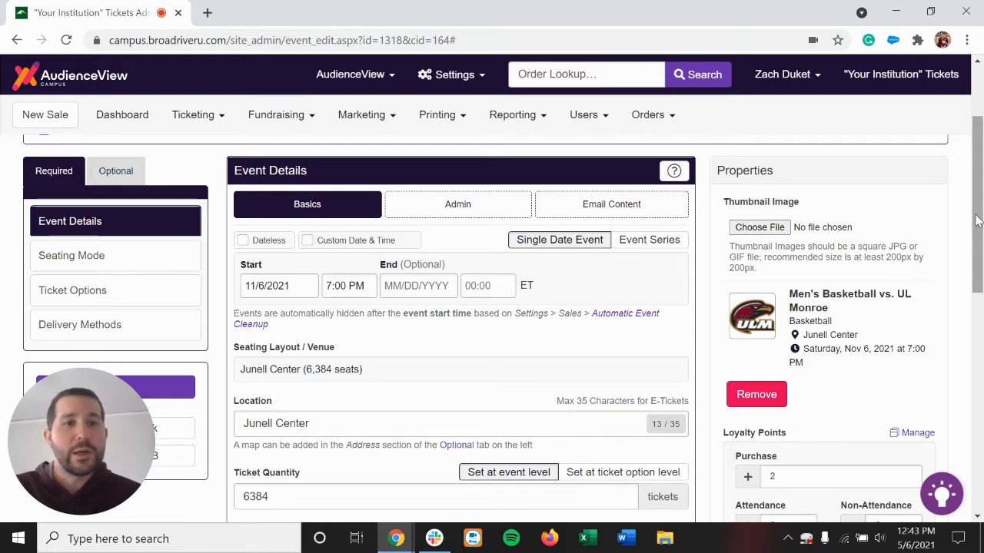
Step: Review the basketball event's loyalty points and the user attributes available for its purchasers
{"action": "left_click_drag", "start_coordinate": [977, 221], "coordinate": [965, 295]}
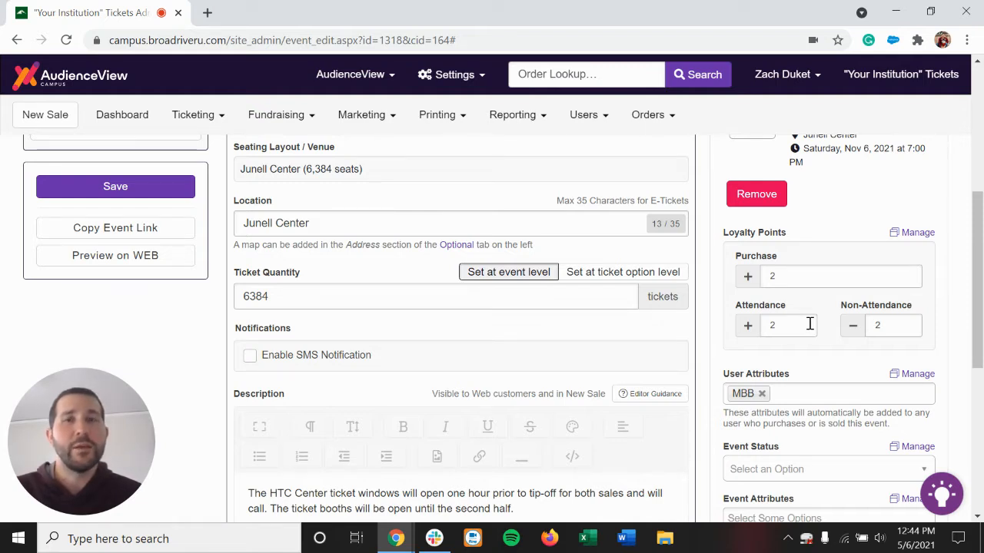
{"action": "left_click", "coordinate": [814, 390]}
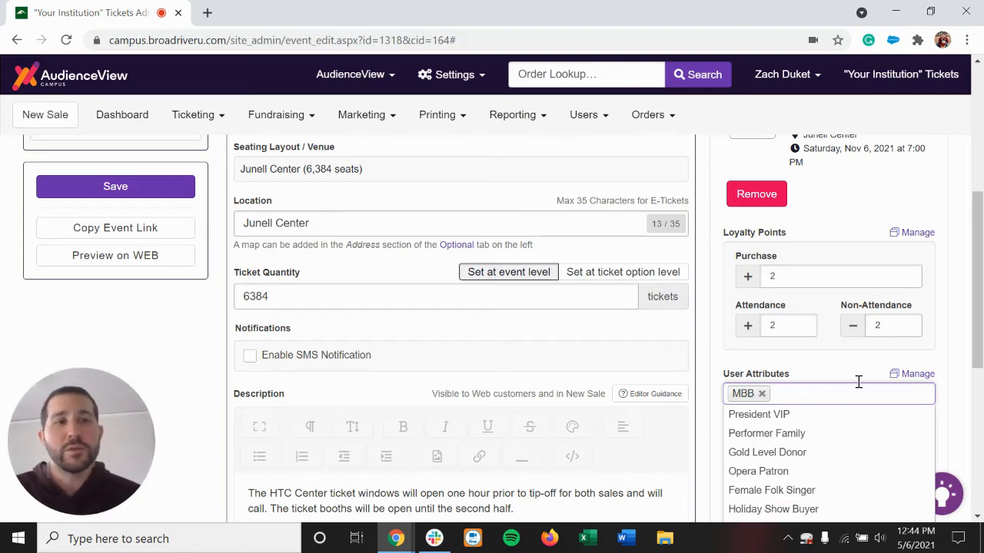
{"action": "left_click_drag", "start_coordinate": [976, 303], "coordinate": [973, 164]}
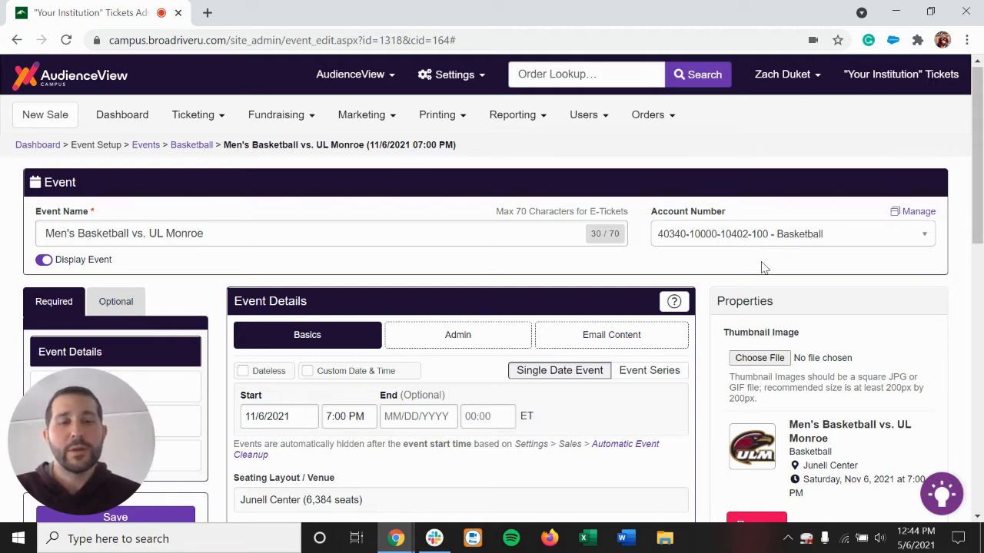
Step: Open the event's existing Tickets ticket option for editing
{"action": "scroll", "coordinate": [444, 275], "scroll_direction": "down", "scroll_amount": 1}
{"action": "scroll", "coordinate": [445, 274], "scroll_direction": "down", "scroll_amount": 1}
{"action": "left_click", "coordinate": [168, 269]}
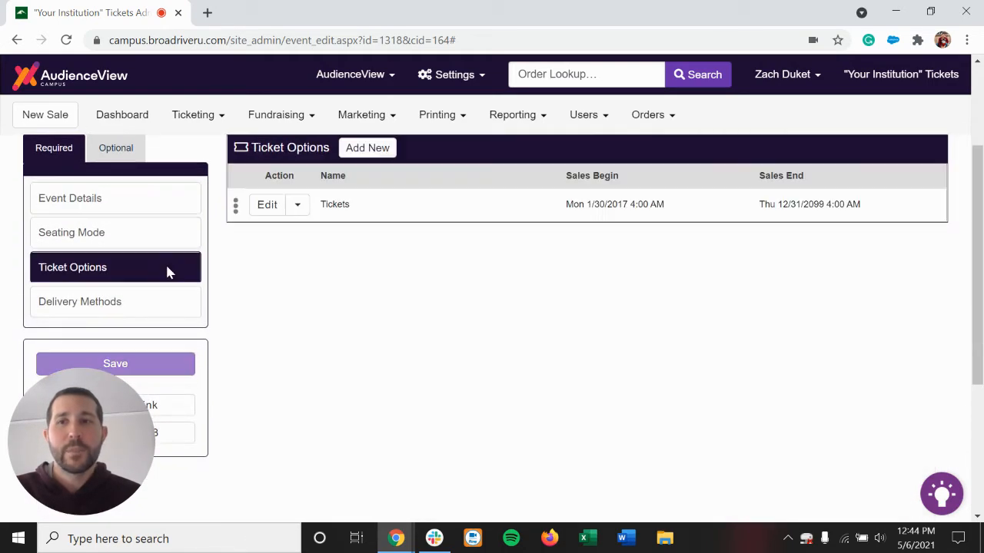
{"action": "left_click", "coordinate": [260, 206]}
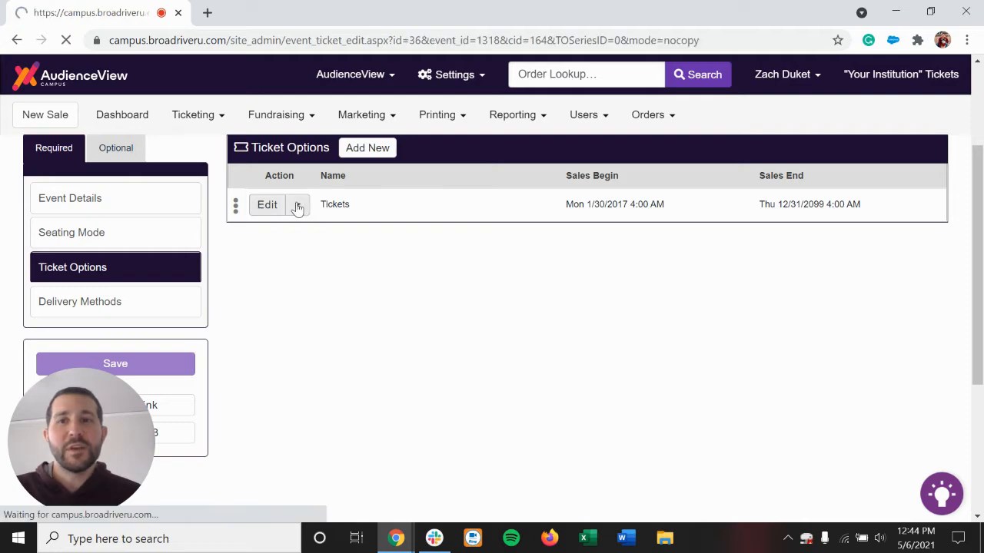
Step: Examine the service charges and per-customer limits for each ticket type, including Comp, UAA Student (6 Credits) and Adult, down to the pricing section
{"action": "scroll", "coordinate": [338, 225], "scroll_direction": "down", "scroll_amount": 2}
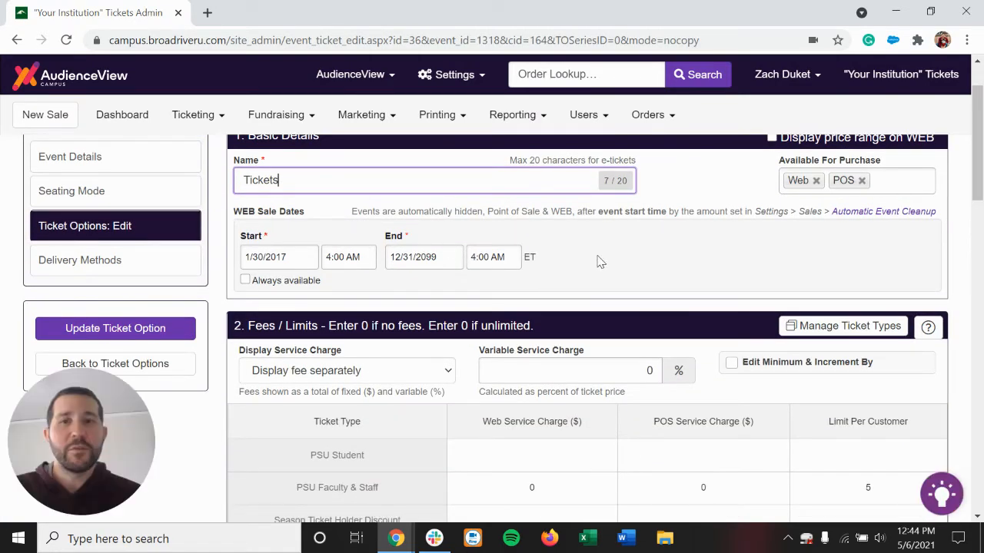
{"action": "scroll", "coordinate": [599, 263], "scroll_direction": "down", "scroll_amount": 2}
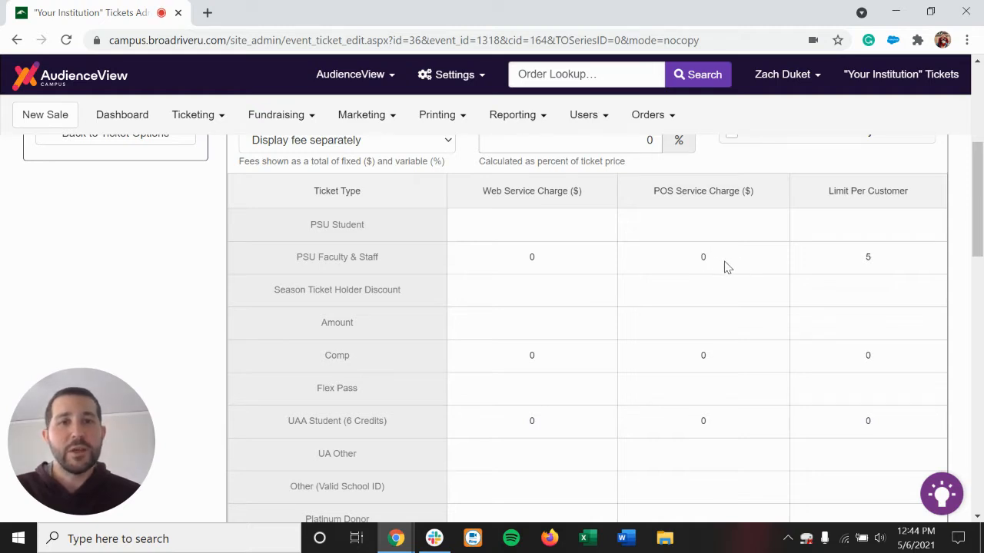
{"action": "scroll", "coordinate": [594, 265], "scroll_direction": "down", "scroll_amount": 1}
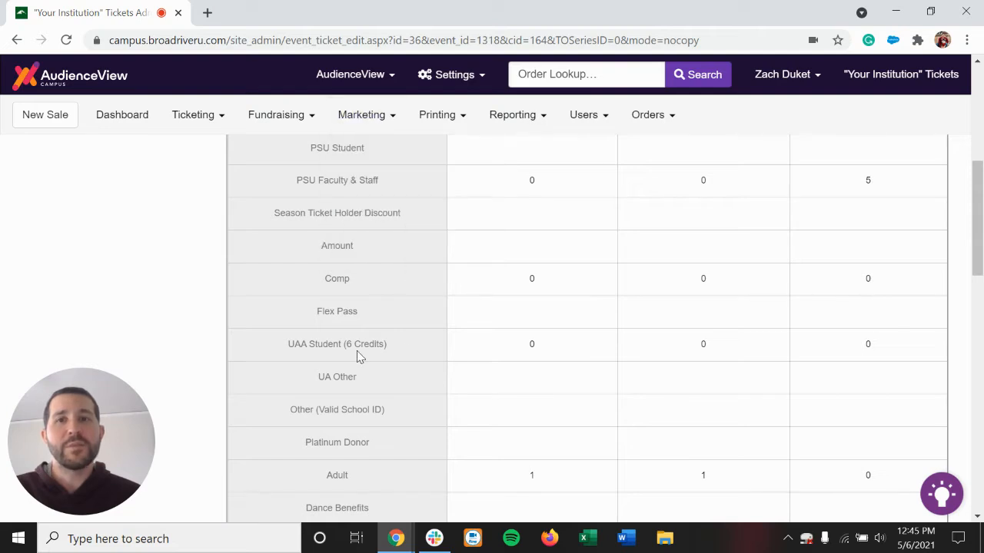
{"action": "left_click", "coordinate": [430, 188]}
{"action": "left_click", "coordinate": [410, 293]}
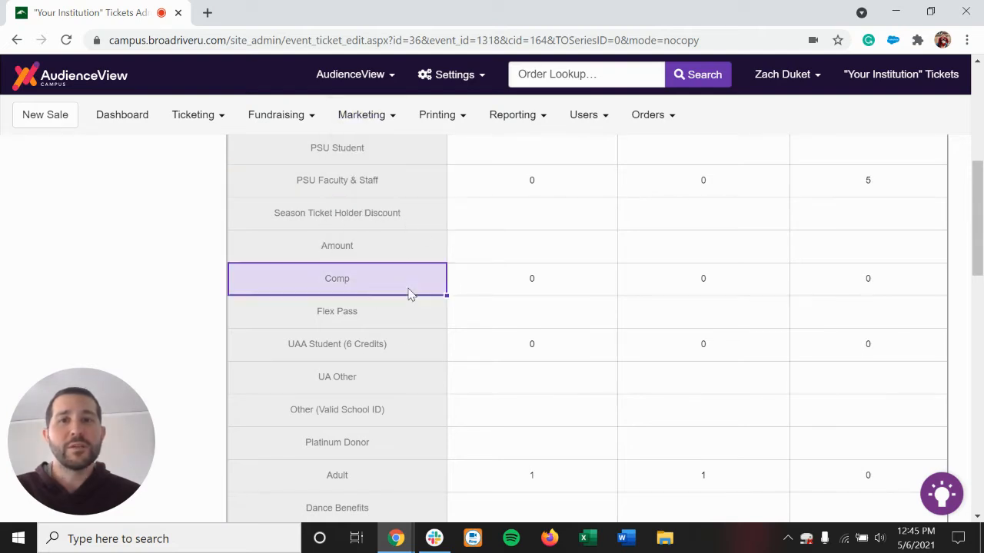
{"action": "left_click", "coordinate": [412, 347]}
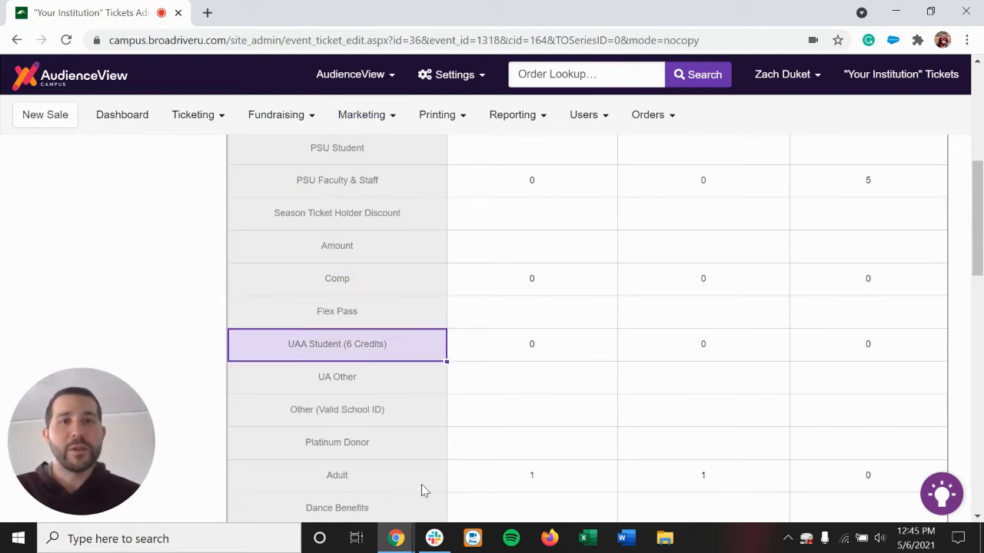
{"action": "scroll", "coordinate": [821, 382], "scroll_direction": "up", "scroll_amount": 1}
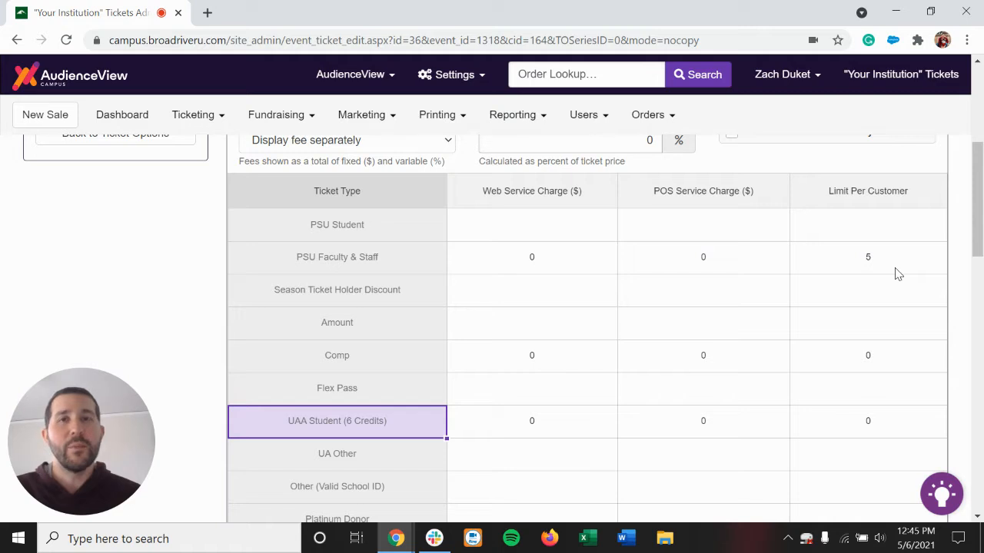
{"action": "scroll", "coordinate": [583, 285], "scroll_direction": "down", "scroll_amount": 2}
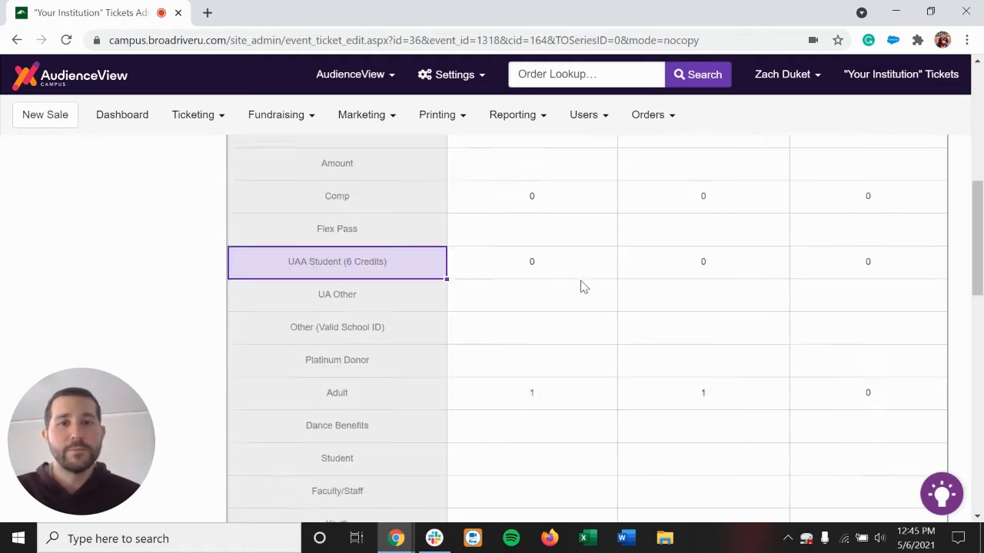
{"action": "scroll", "coordinate": [583, 286], "scroll_direction": "down", "scroll_amount": 3}
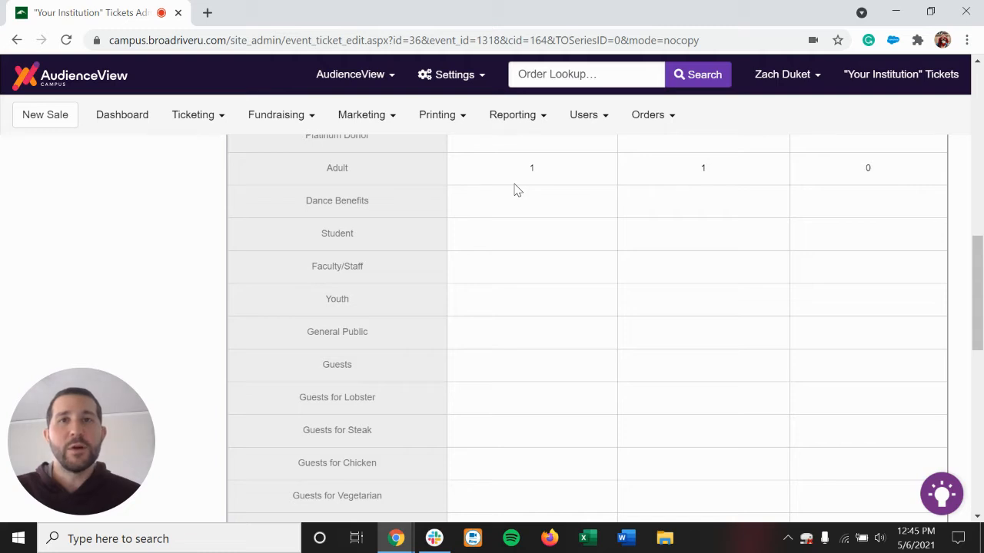
{"action": "scroll", "coordinate": [516, 190], "scroll_direction": "down", "scroll_amount": 10}
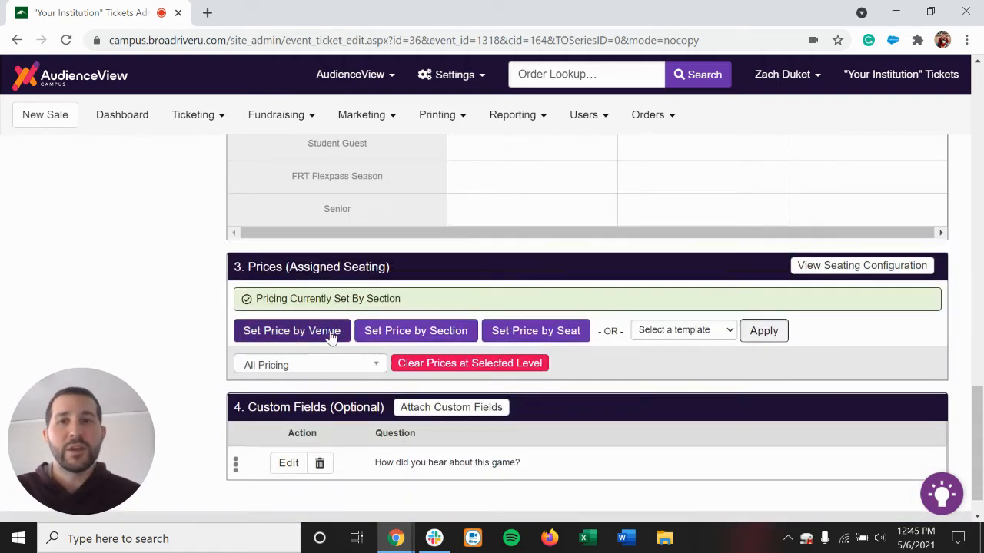
Step: Enter venue-wide prices of 10 for PSU Faculty & Staff, 0 for Comp and UAA Student (6 Credits), and 15 for Adult, and return to the ticket option
{"action": "left_click", "coordinate": [292, 331]}
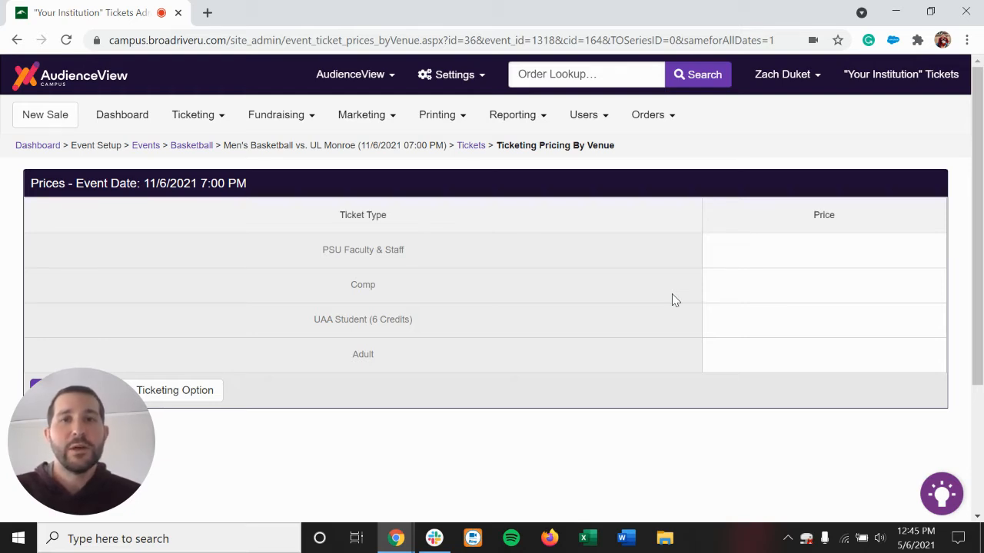
{"action": "left_click", "coordinate": [773, 260]}
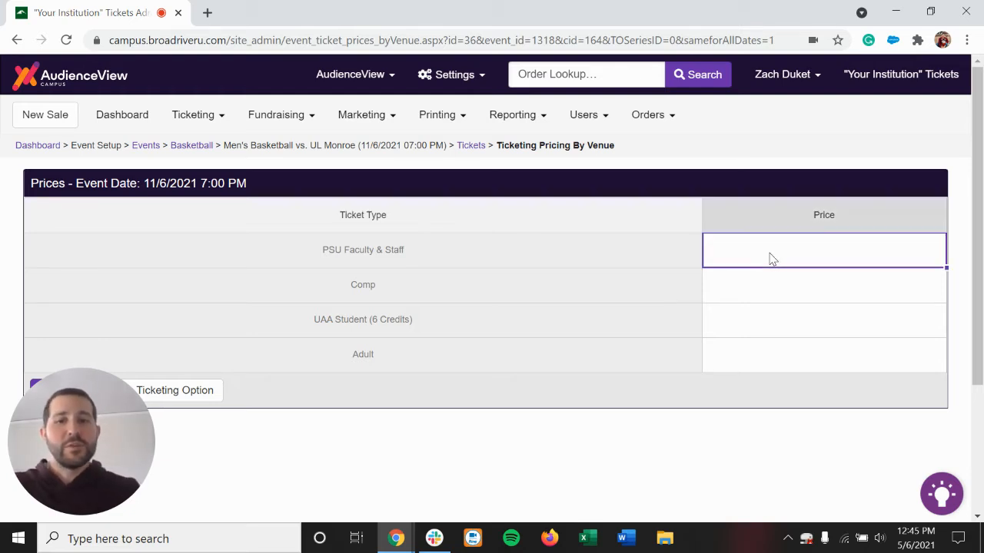
{"action": "type", "text": "10"}
{"action": "key", "text": "Return"}
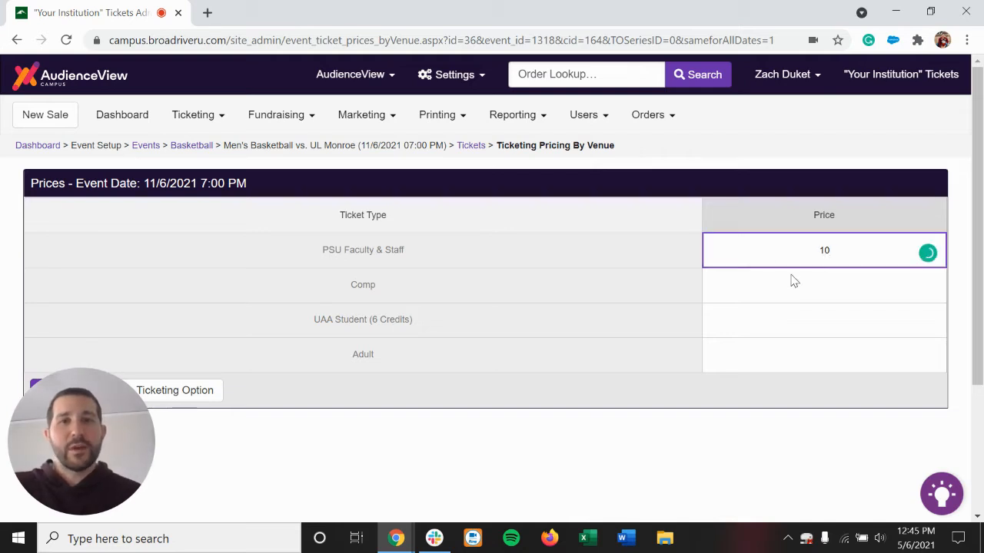
{"action": "left_click", "coordinate": [851, 296]}
{"action": "type", "text": "0"}
{"action": "left_click", "coordinate": [841, 331]}
{"action": "type", "text": "0"}
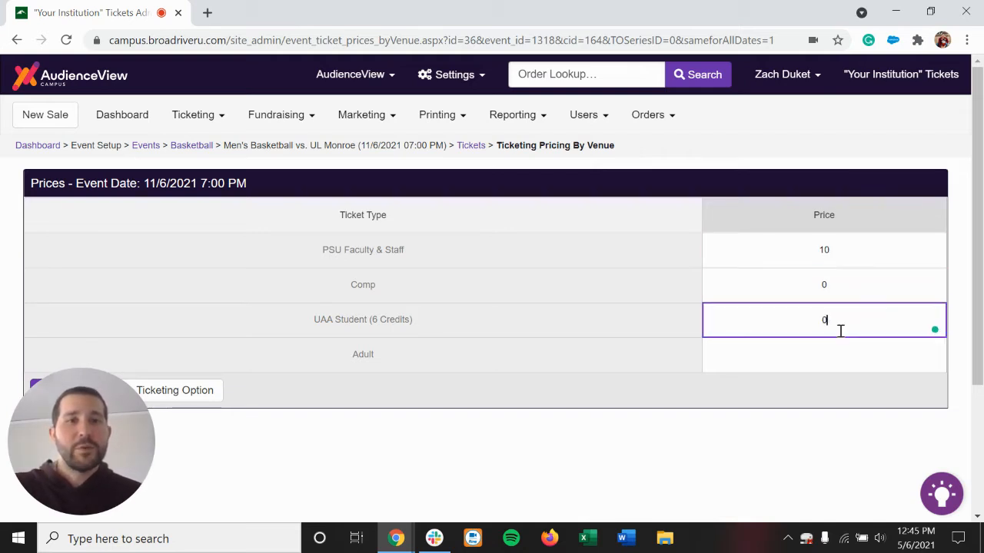
{"action": "left_click", "coordinate": [845, 356]}
{"action": "type", "text": "15"}
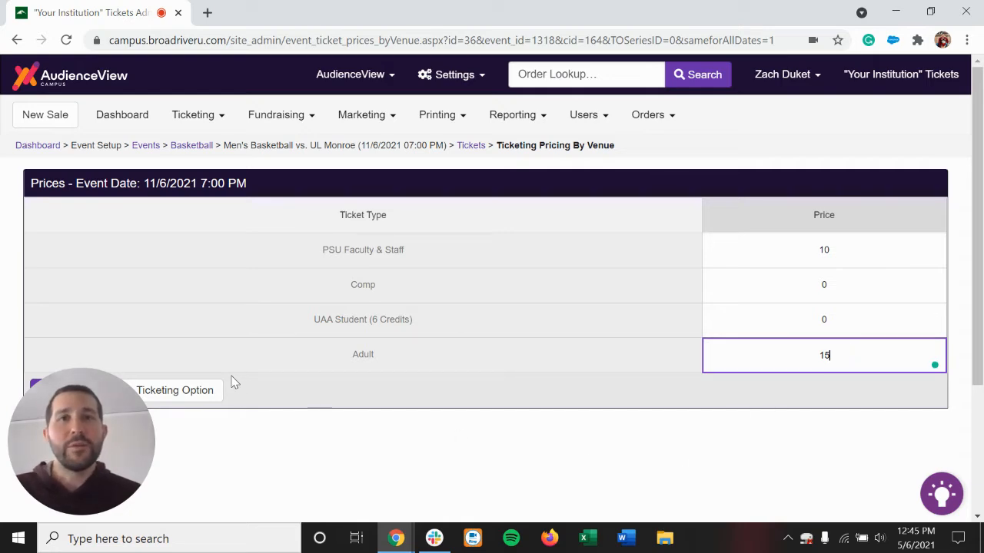
{"action": "left_click", "coordinate": [192, 400]}
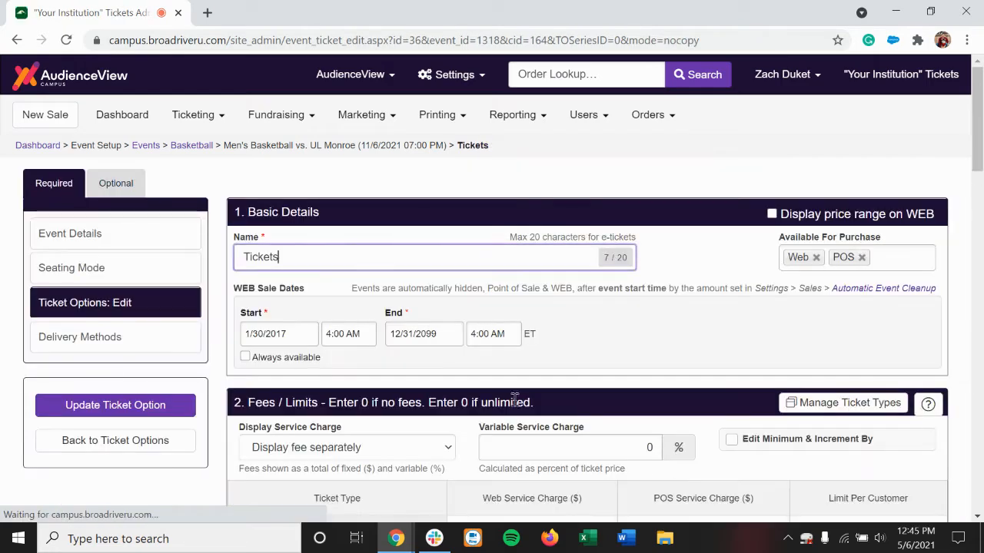
Step: In the pricing by section, set Sec 101 to 10 for PSU Faculty & Staff and 15 for Adult
{"action": "scroll", "coordinate": [515, 401], "scroll_direction": "down", "scroll_amount": 15}
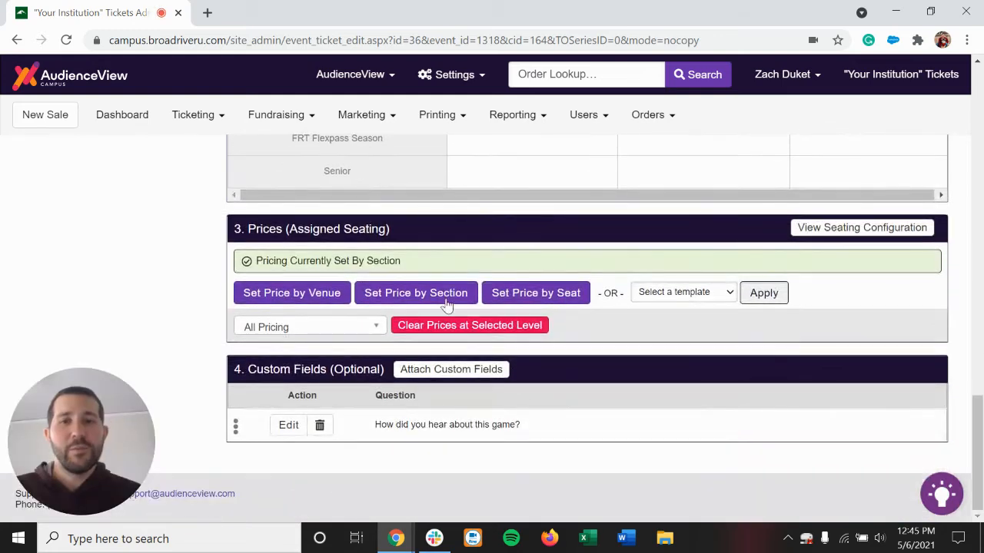
{"action": "left_click", "coordinate": [447, 303]}
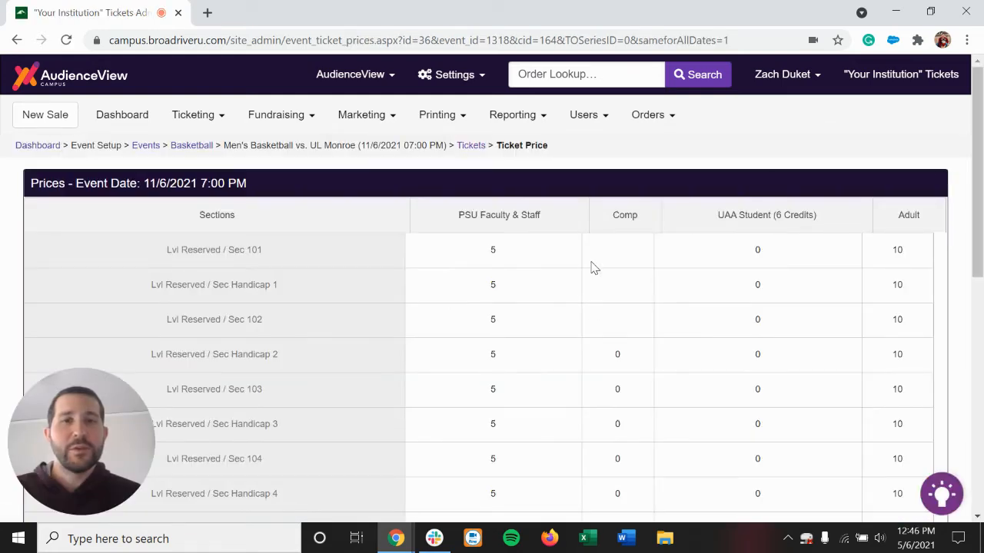
{"action": "left_click", "coordinate": [484, 258]}
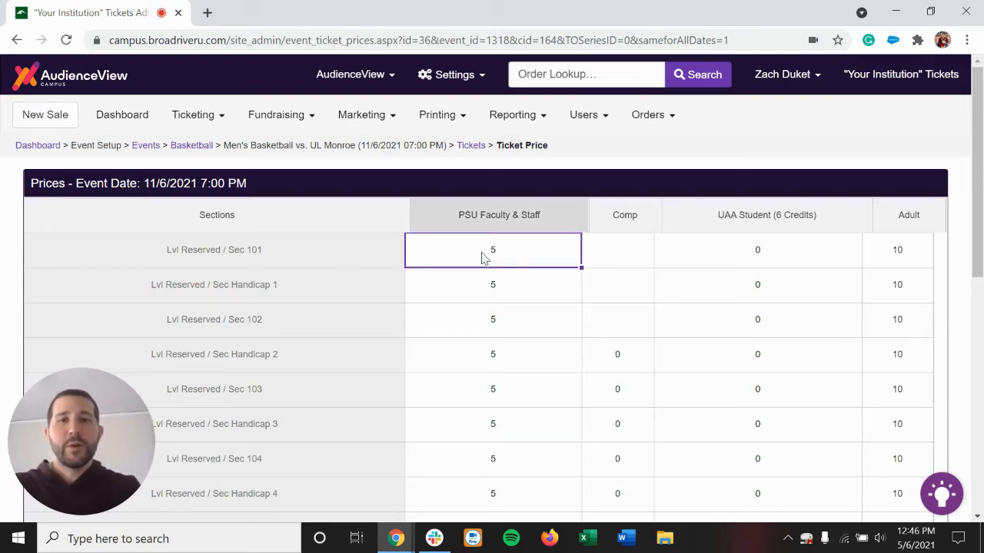
{"action": "type", "text": "10"}
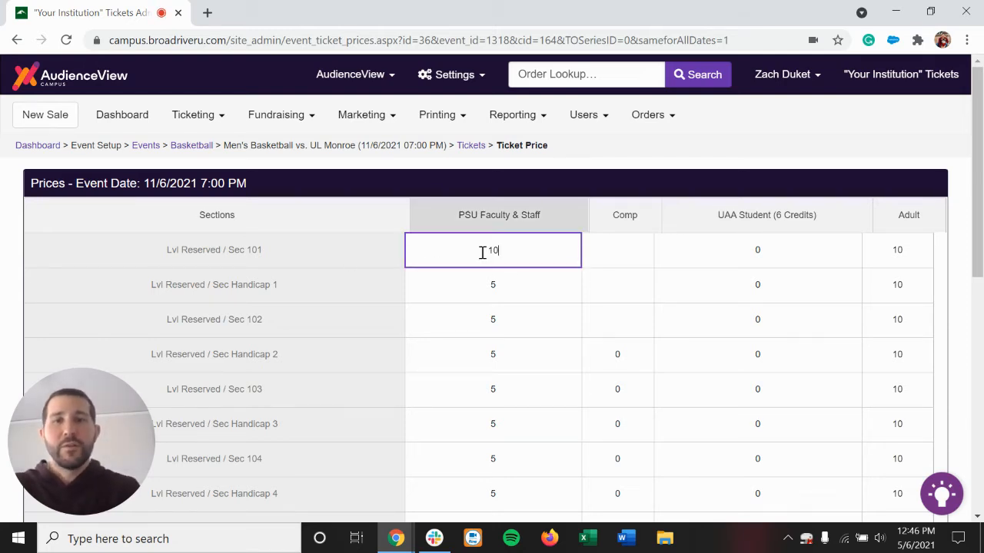
{"action": "left_click", "coordinate": [890, 252]}
{"action": "type", "text": "15"}
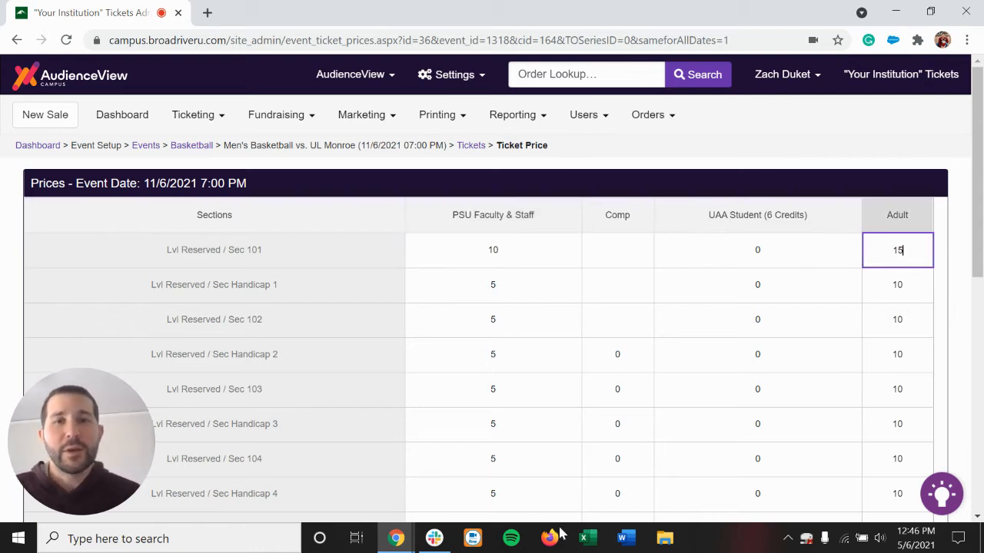
{"action": "left_click", "coordinate": [554, 260]}
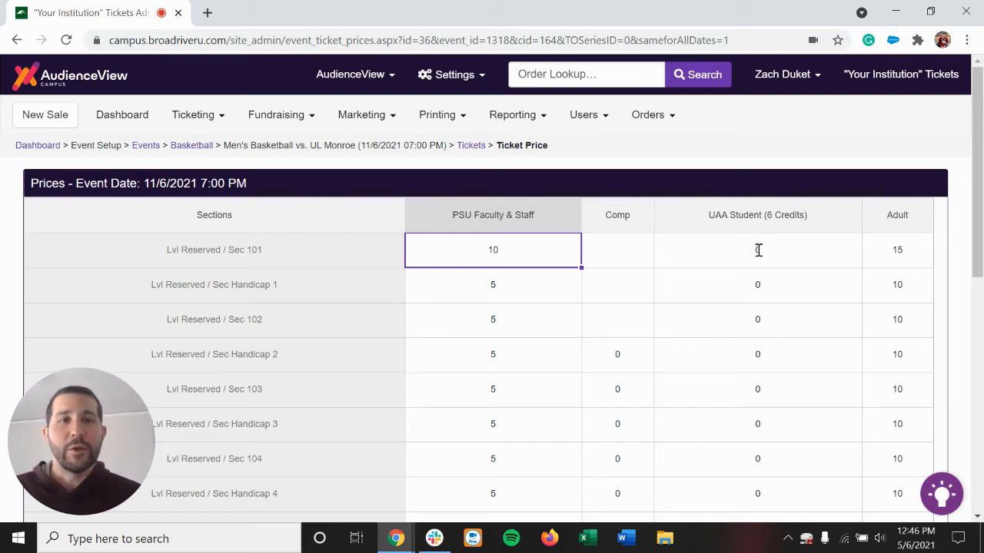
Step: Clear the UAA Student prices for Sec 101, Handicap 1 and the sections from Handicap 2 on, skipping Sec 102, and return to the ticket option
{"action": "left_click_drag", "start_coordinate": [758, 248], "coordinate": [763, 284]}
{"action": "key", "text": "Delete"}
{"action": "left_click_drag", "start_coordinate": [769, 354], "coordinate": [780, 544]}
{"action": "key", "text": "Delete"}
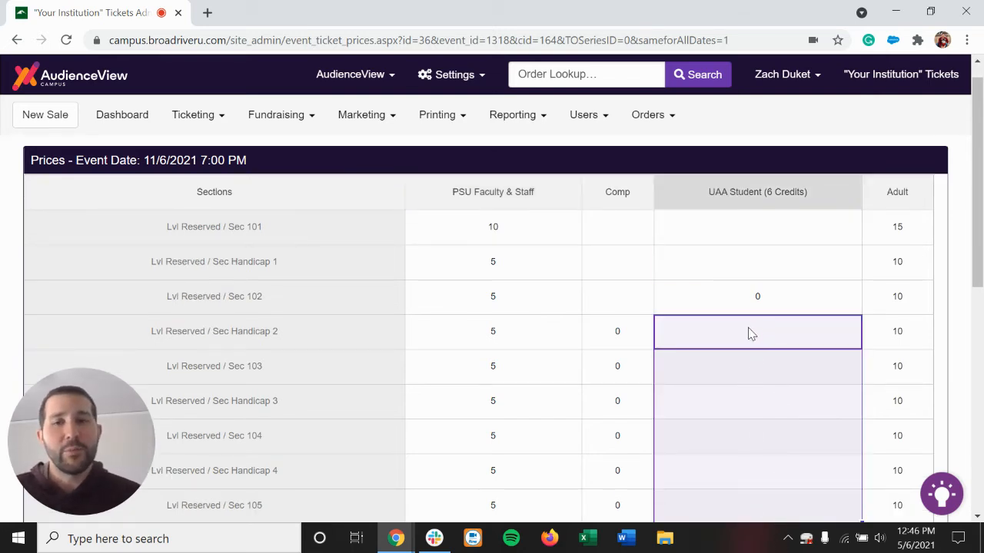
{"action": "left_click", "coordinate": [760, 306]}
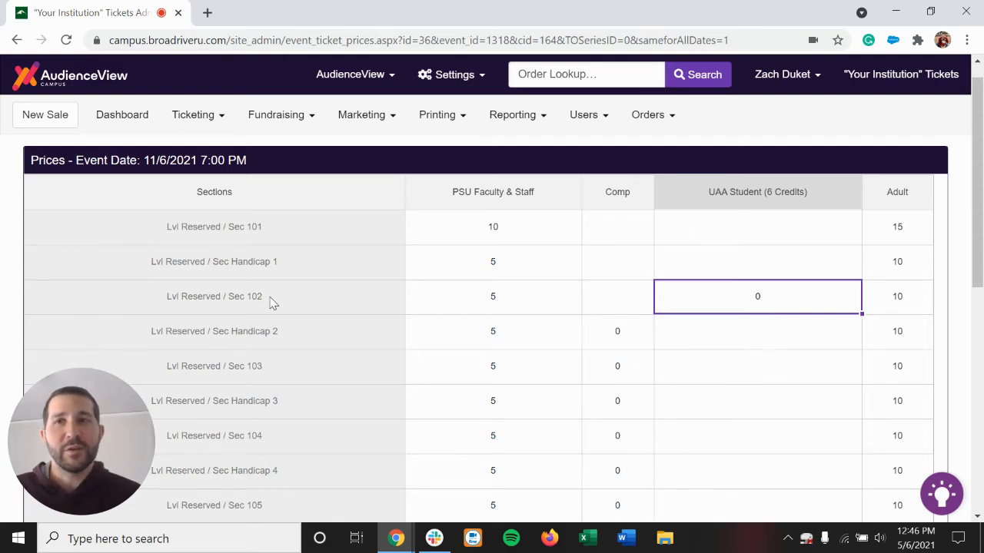
{"action": "left_click", "coordinate": [18, 41]}
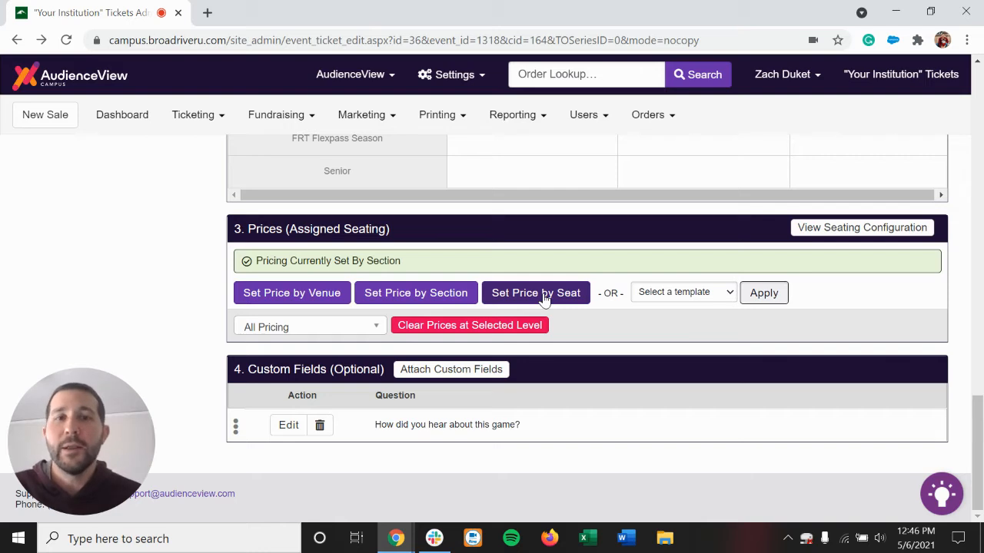
Step: Select the Early Bird Template for the assigned-seating prices and apply it
{"action": "left_click", "coordinate": [694, 292]}
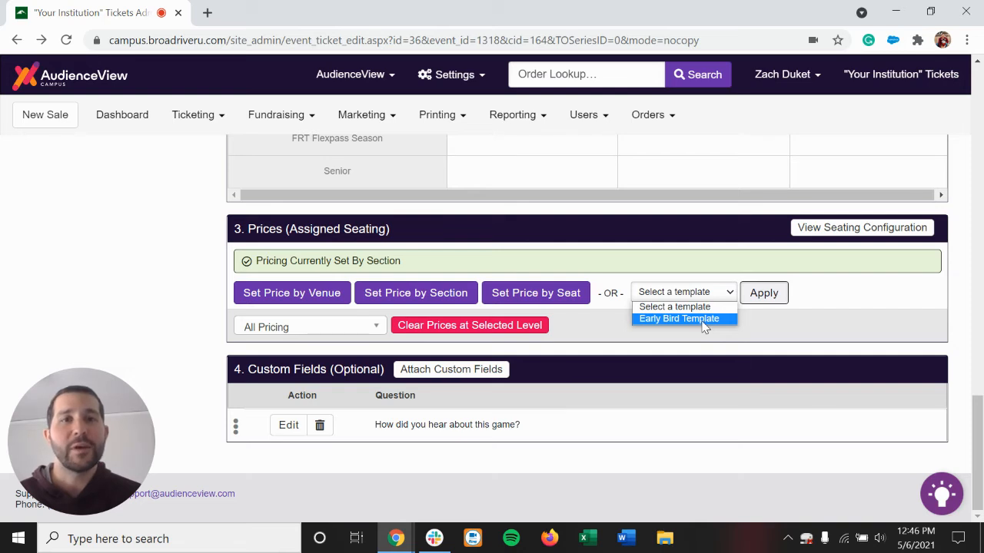
{"action": "left_click", "coordinate": [702, 323]}
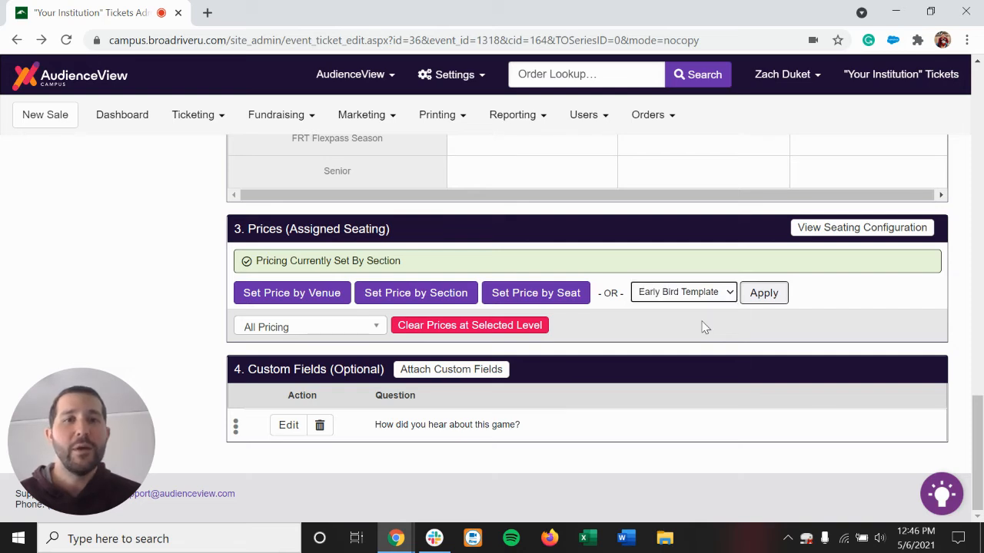
{"action": "left_click", "coordinate": [771, 300]}
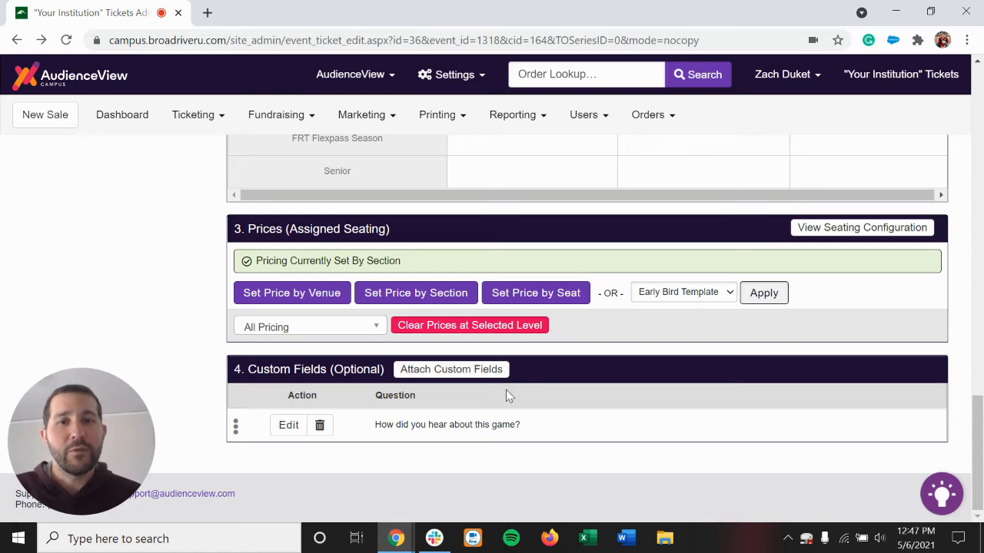
Step: Bring up the list of optional event settings, such as E-Ticket Layout and Waivers
{"action": "scroll", "coordinate": [502, 395], "scroll_direction": "up", "scroll_amount": 15}
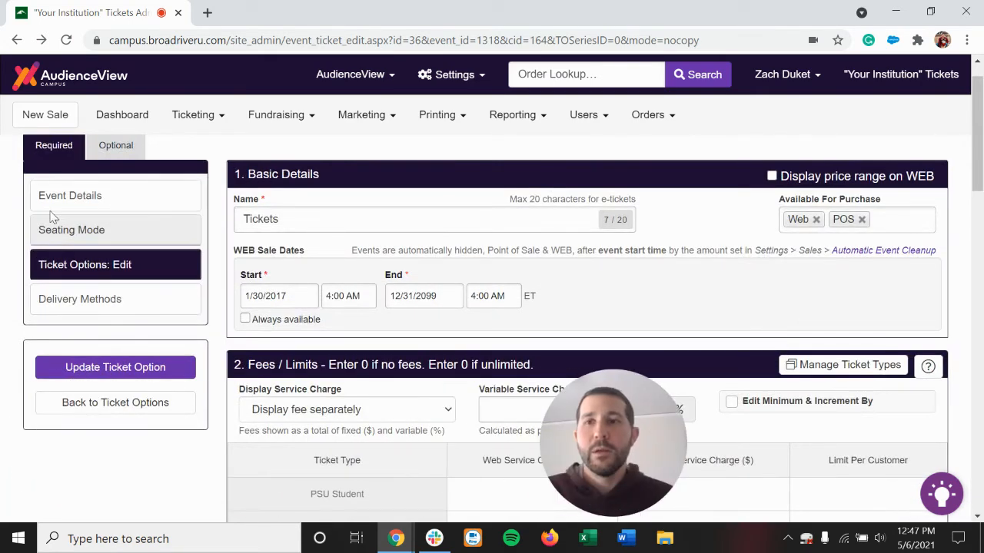
{"action": "left_click", "coordinate": [103, 147]}
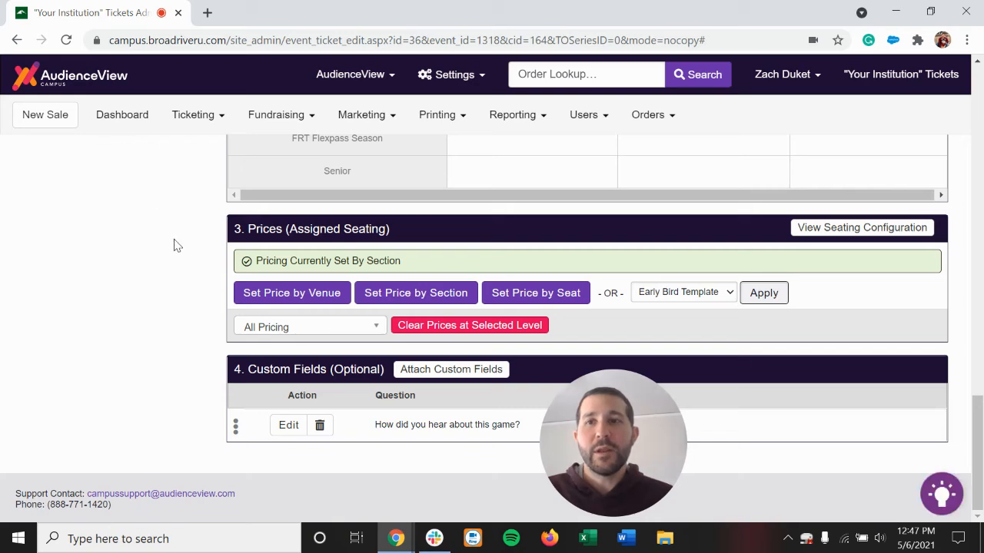
{"action": "scroll", "coordinate": [176, 244], "scroll_direction": "up", "scroll_amount": 10}
{"action": "scroll", "coordinate": [159, 261], "scroll_direction": "up", "scroll_amount": 3}
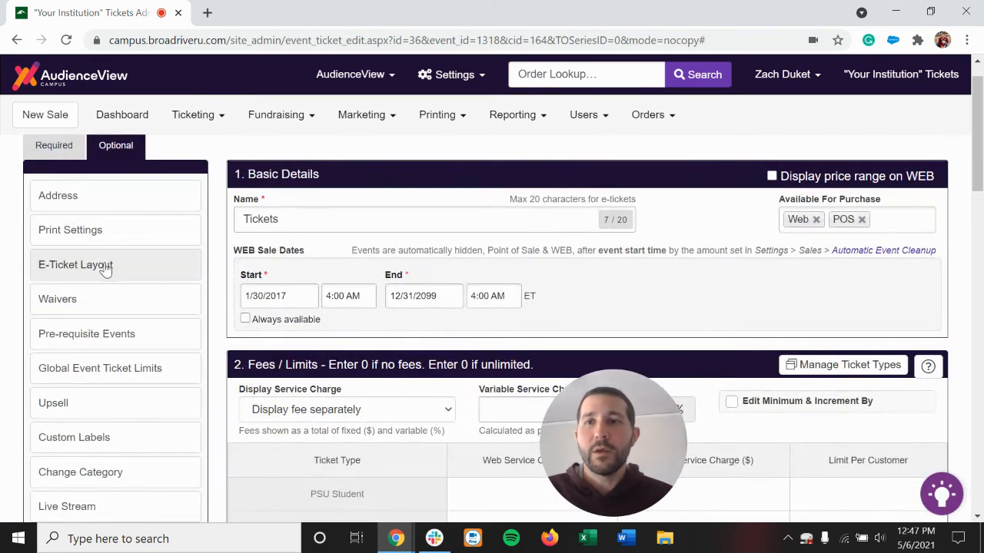
Step: View the event's available waivers and set the global event ticket limit for PSU Student to 100
{"action": "left_click", "coordinate": [112, 303]}
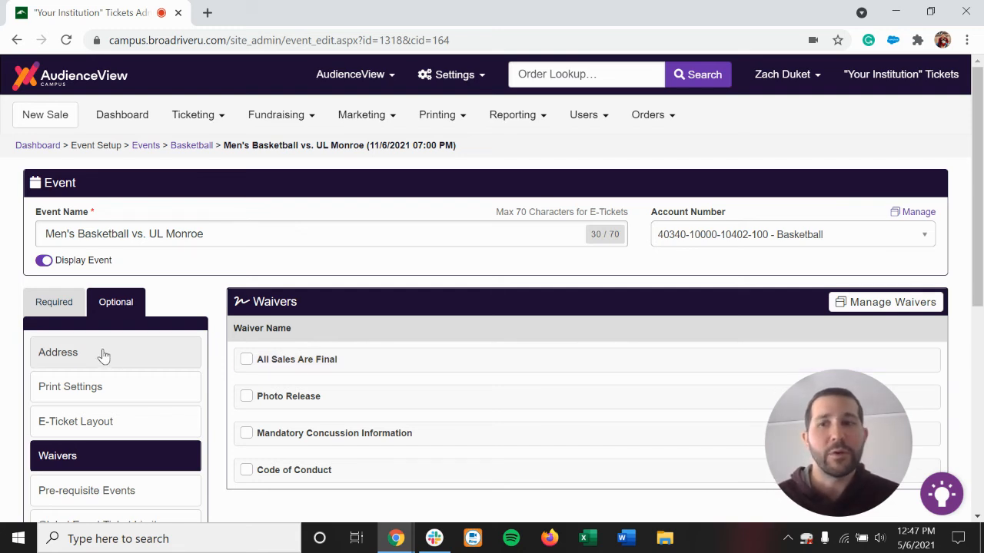
{"action": "scroll", "coordinate": [108, 357], "scroll_direction": "down", "scroll_amount": 1}
{"action": "left_click", "coordinate": [168, 458]}
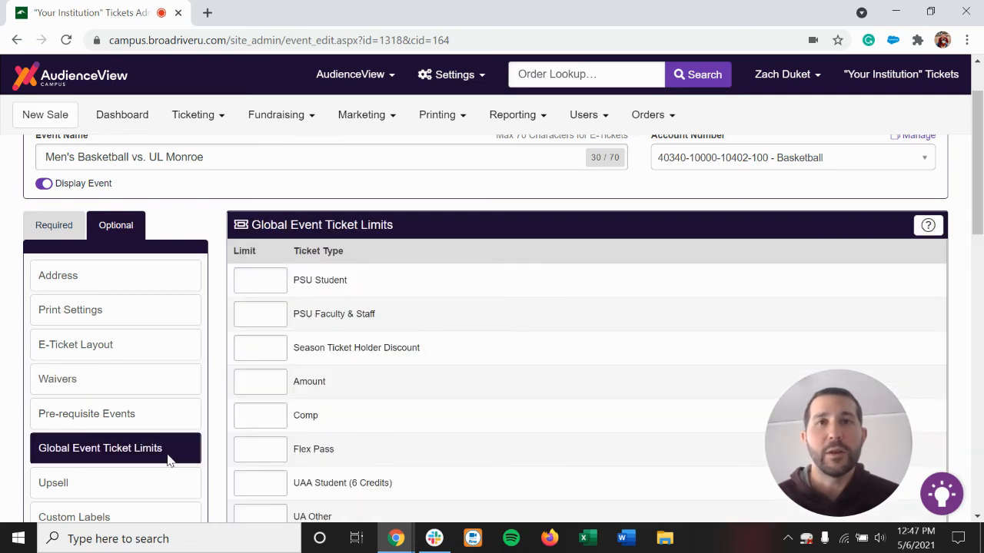
{"action": "left_click", "coordinate": [268, 286]}
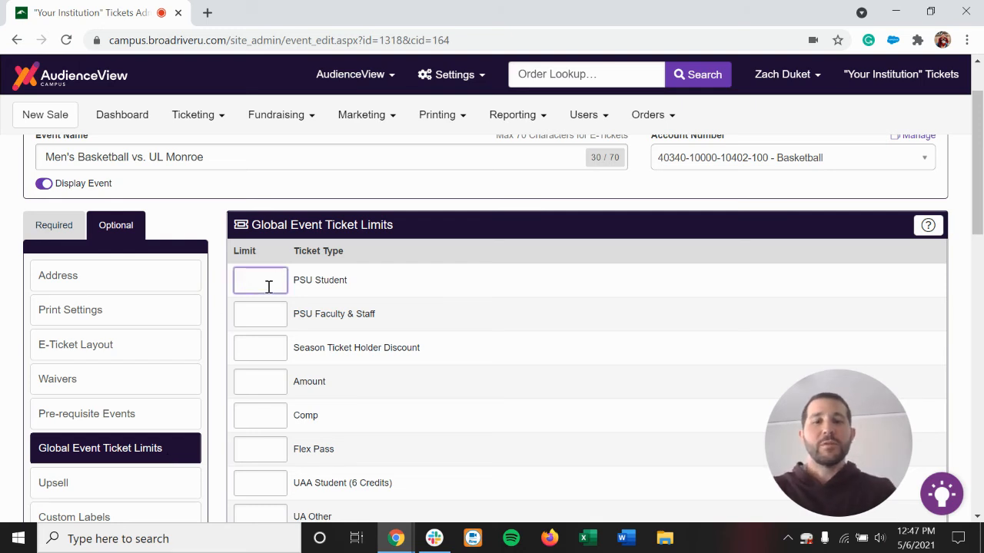
{"action": "type", "text": "100"}
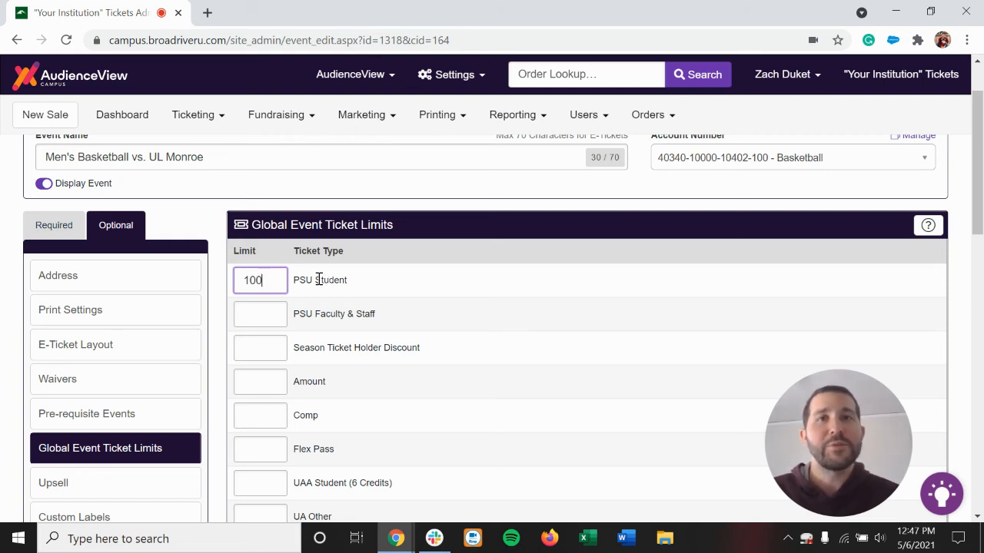
Step: Review the event's Upsell categories and items, and its Live Stream URL, password, unique code and sharing settings
{"action": "scroll", "coordinate": [195, 363], "scroll_direction": "down", "scroll_amount": 1}
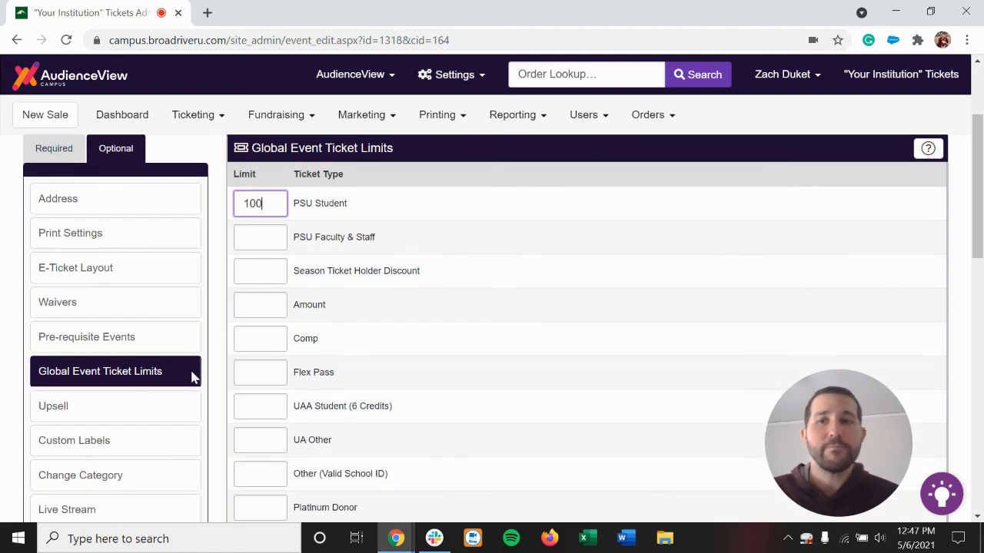
{"action": "left_click", "coordinate": [156, 409]}
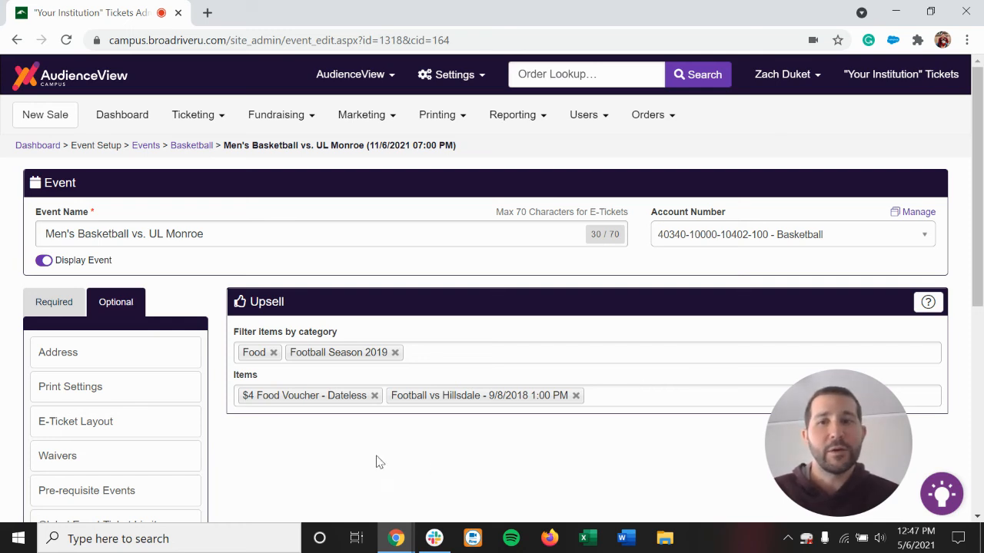
{"action": "scroll", "coordinate": [142, 442], "scroll_direction": "down", "scroll_amount": 3}
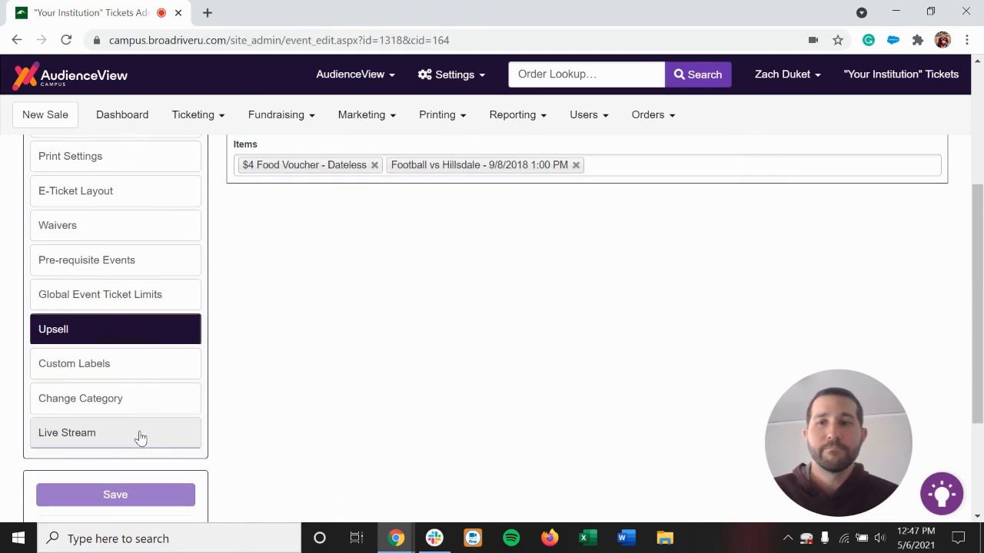
{"action": "left_click", "coordinate": [135, 435]}
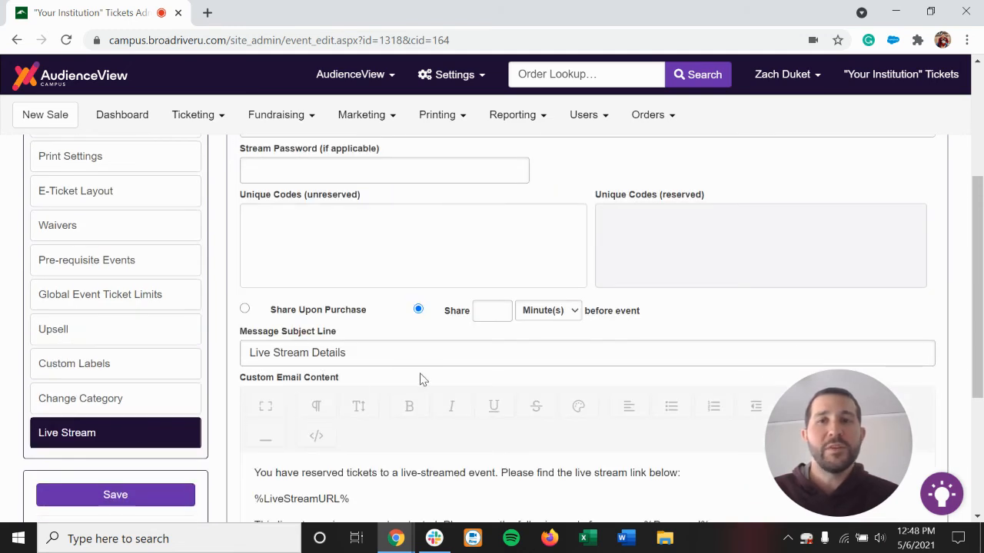
{"action": "scroll", "coordinate": [422, 303], "scroll_direction": "up", "scroll_amount": 2}
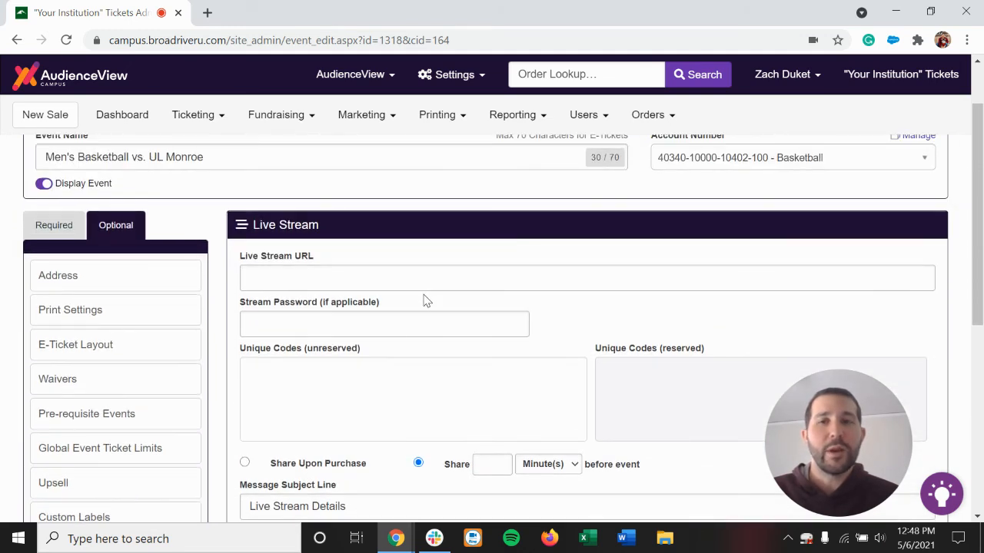
{"action": "scroll", "coordinate": [430, 314], "scroll_direction": "down", "scroll_amount": 2}
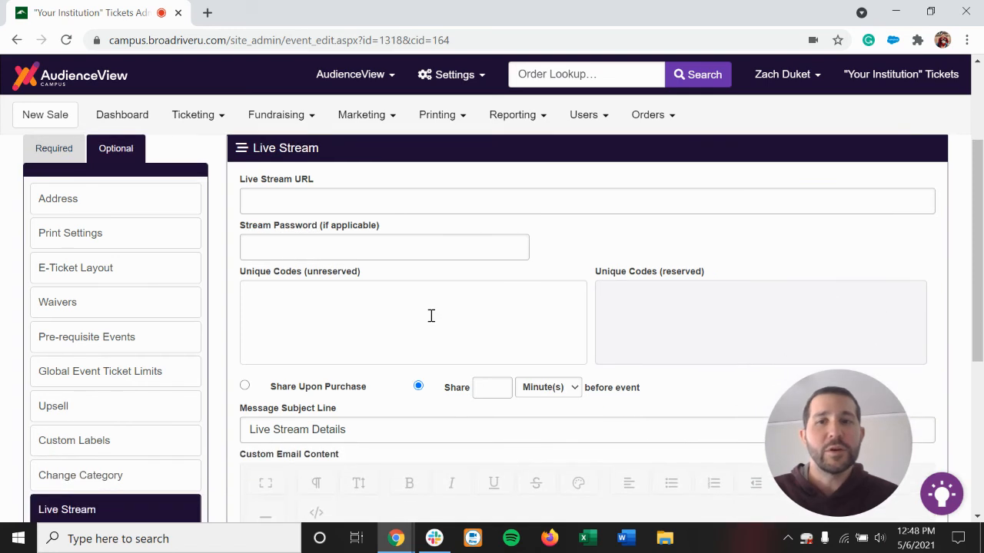